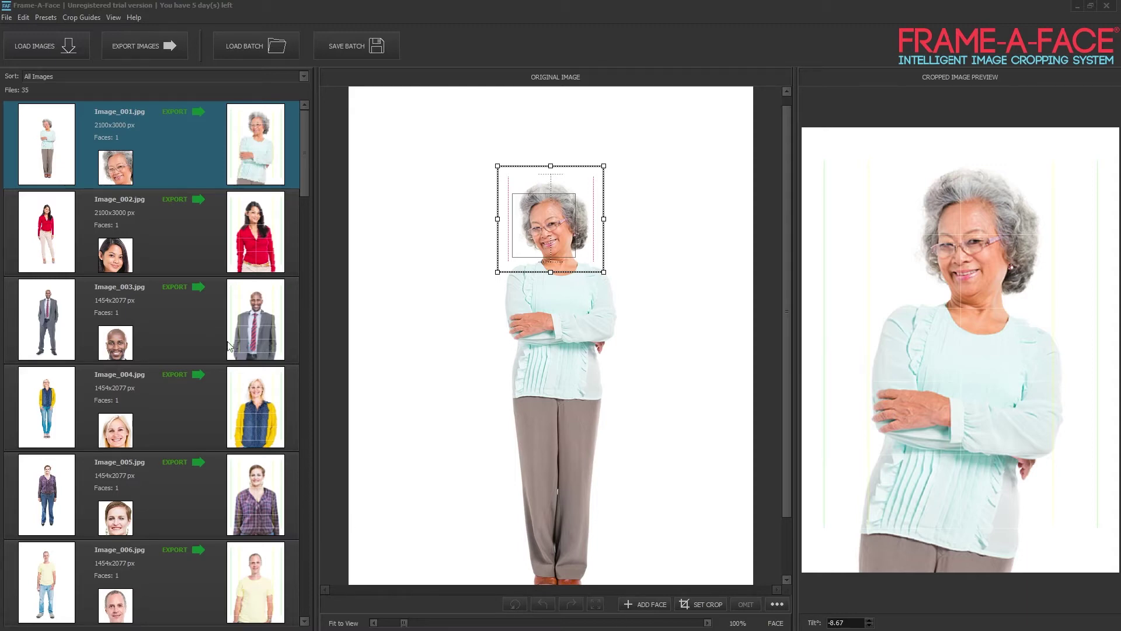
# Step: Load Image_001 through Image_035 from Sample Images and preview Image_005's face crop
pyautogui.click(44, 46)
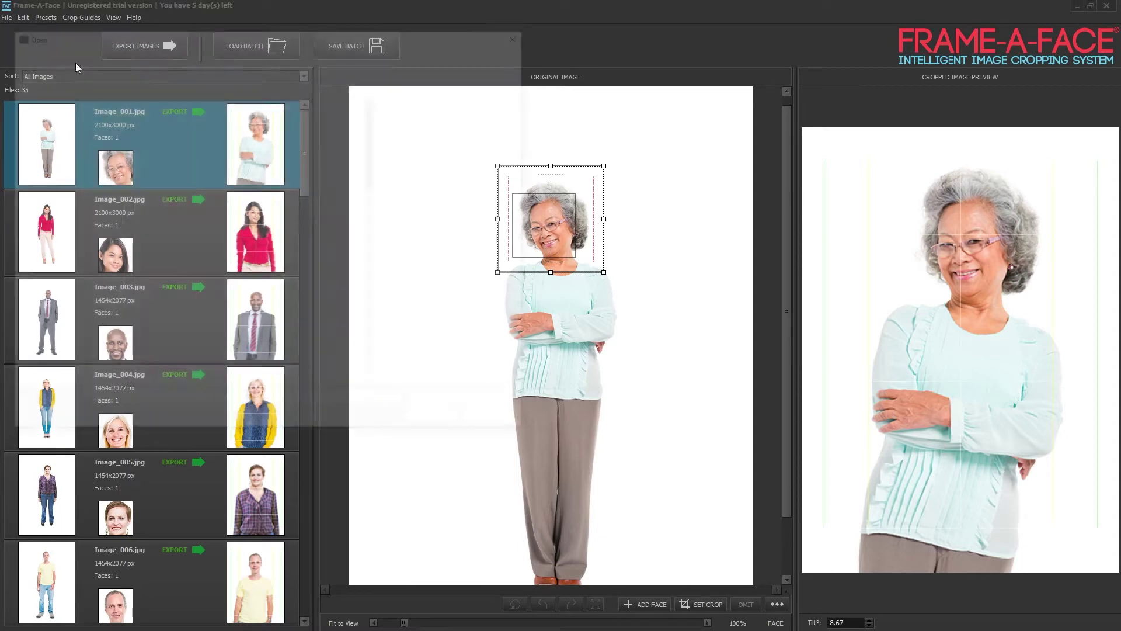
pyautogui.click(344, 121)
pyautogui.moveTo(374, 122); pyautogui.dragTo(374, 309)
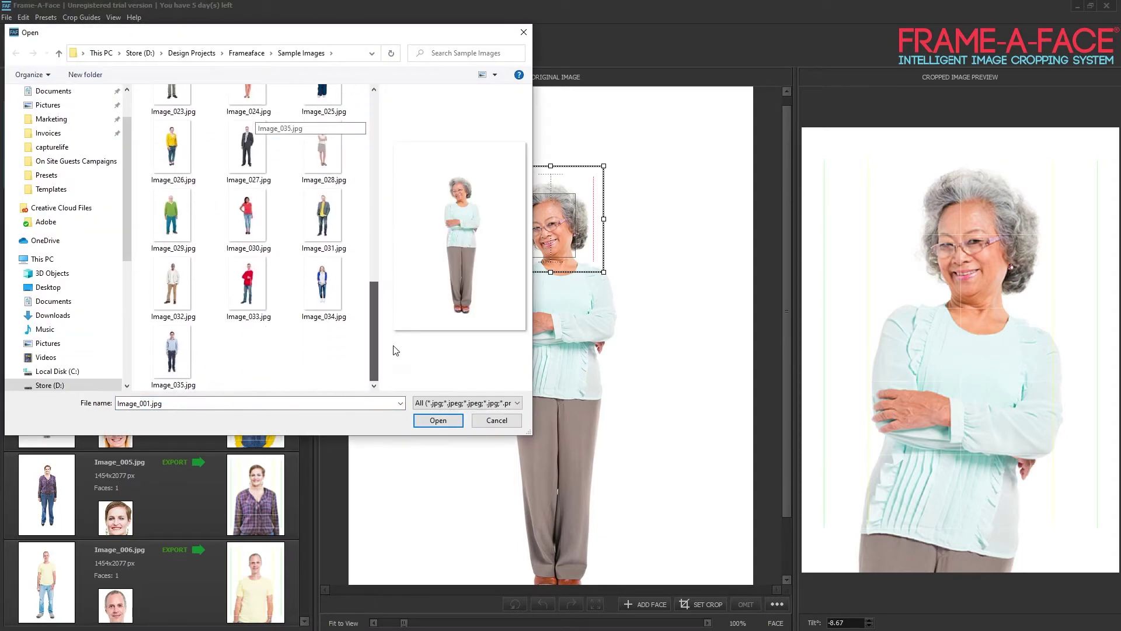
pyautogui.keyDown('shift'); pyautogui.click(173, 350); pyautogui.keyUp('shift')
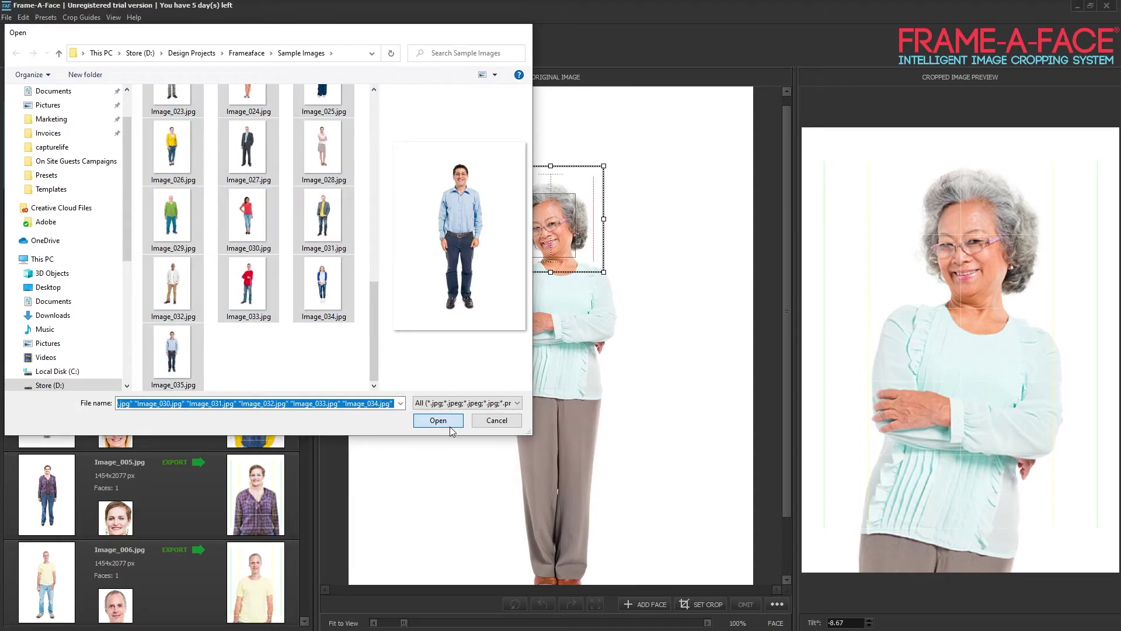
pyautogui.click(446, 421)
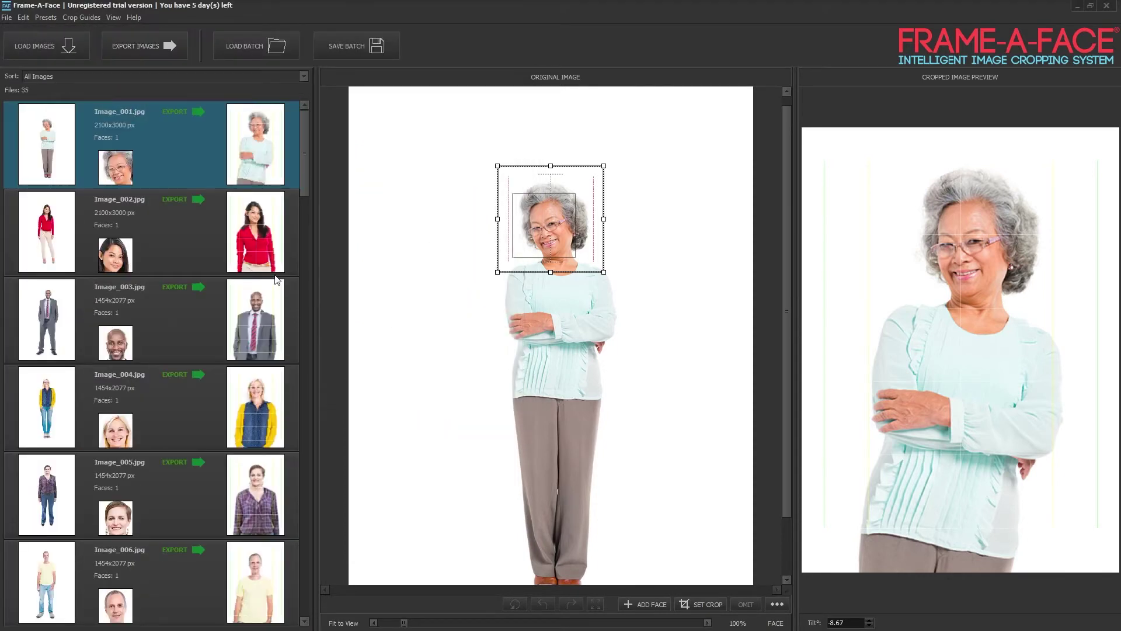
pyautogui.moveTo(303, 185)
pyautogui.mouseDown()
pyautogui.moveTo(309, 250)
pyautogui.moveTo(311, 204)
pyautogui.mouseUp()
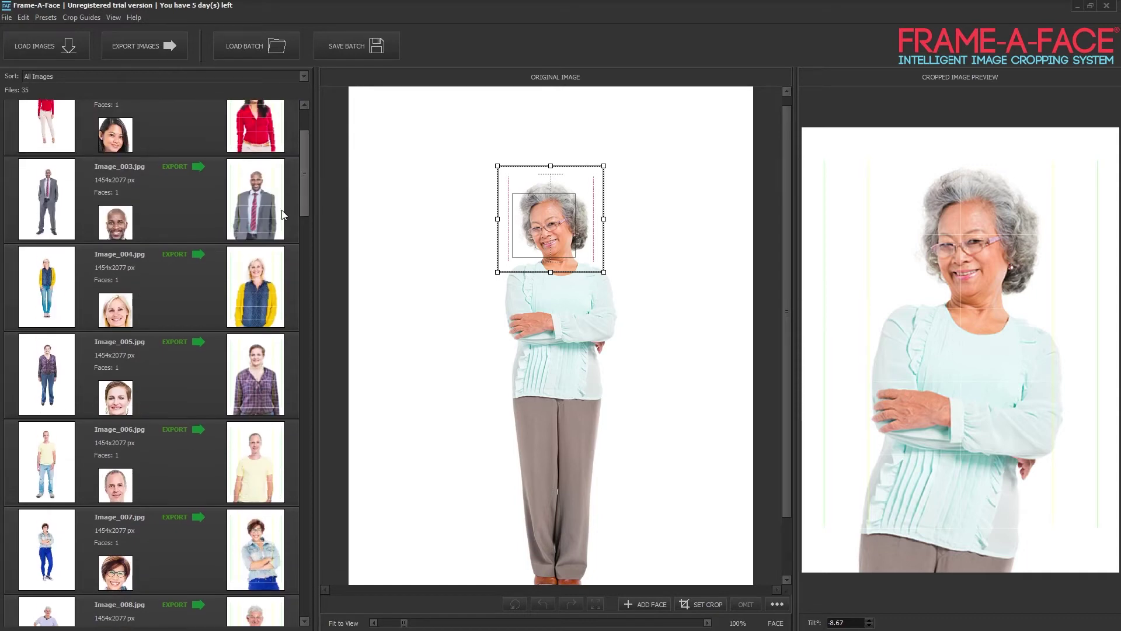
pyautogui.click(258, 366)
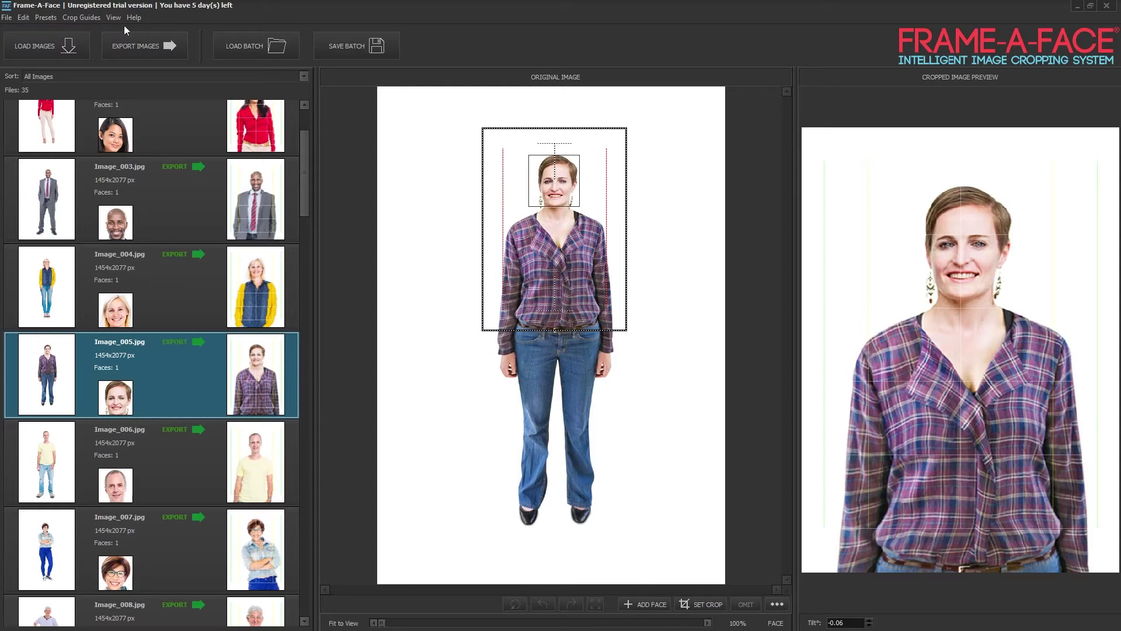
# Step: Make ID Photo (3.00x4.00) the default preset and replace all 35 crops with it
pyautogui.click(45, 18)
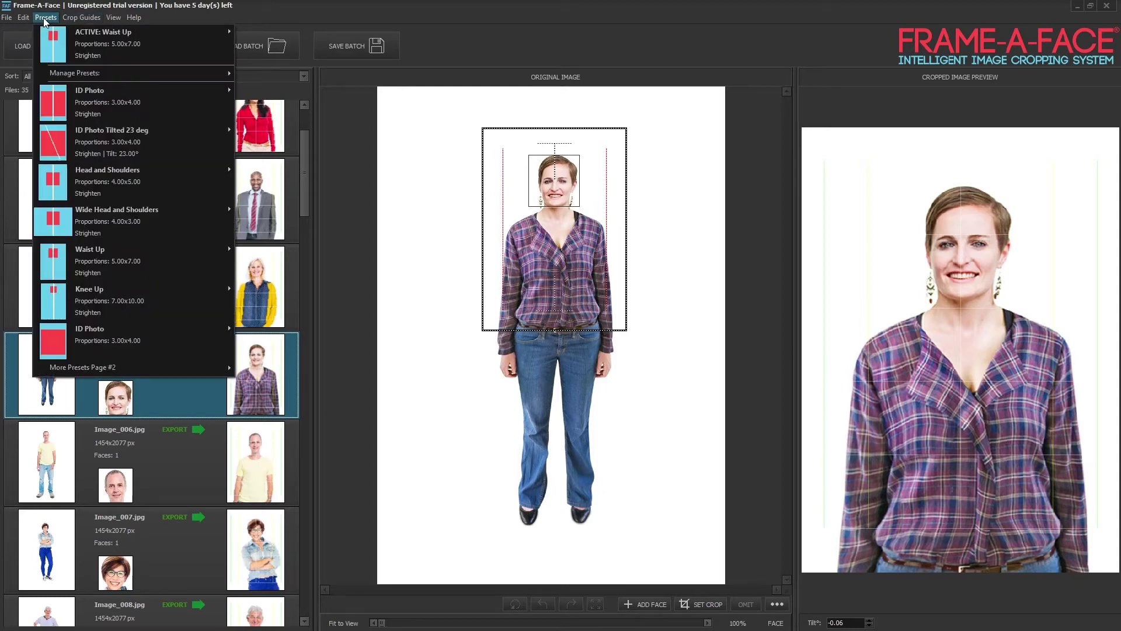
pyautogui.moveTo(114, 91)
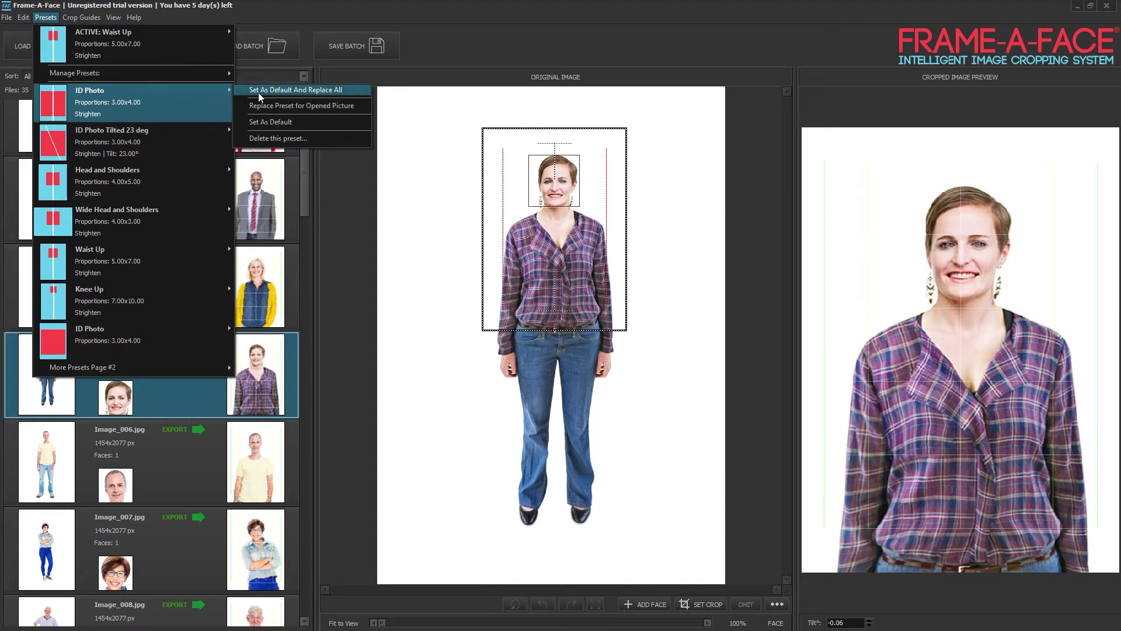
pyautogui.click(290, 89)
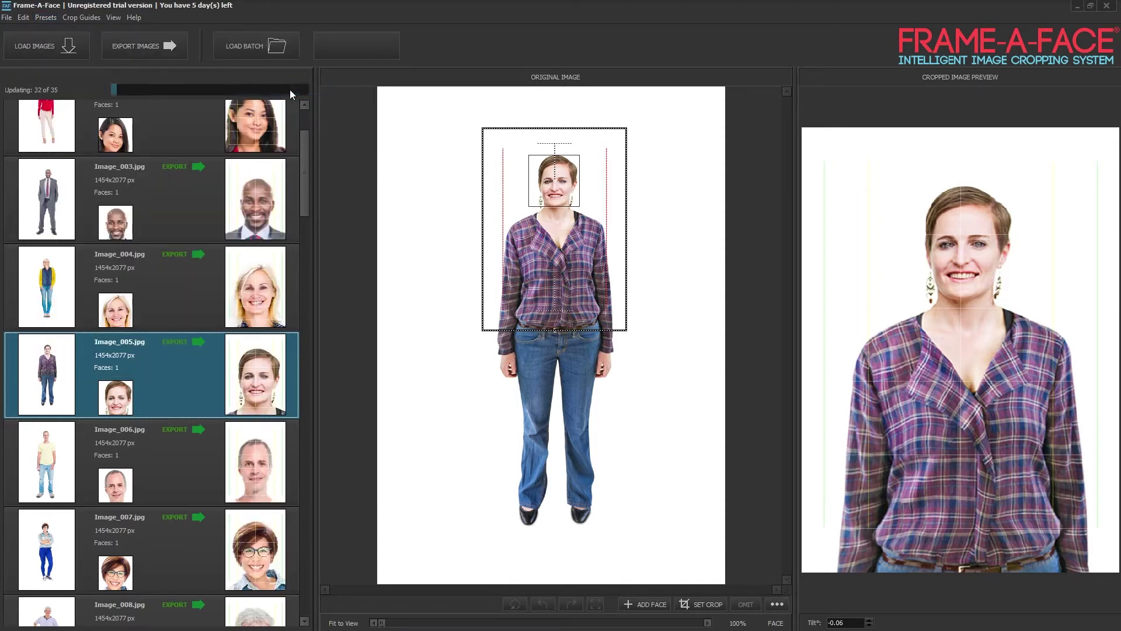
pyautogui.moveTo(303, 186); pyautogui.dragTo(315, 323)
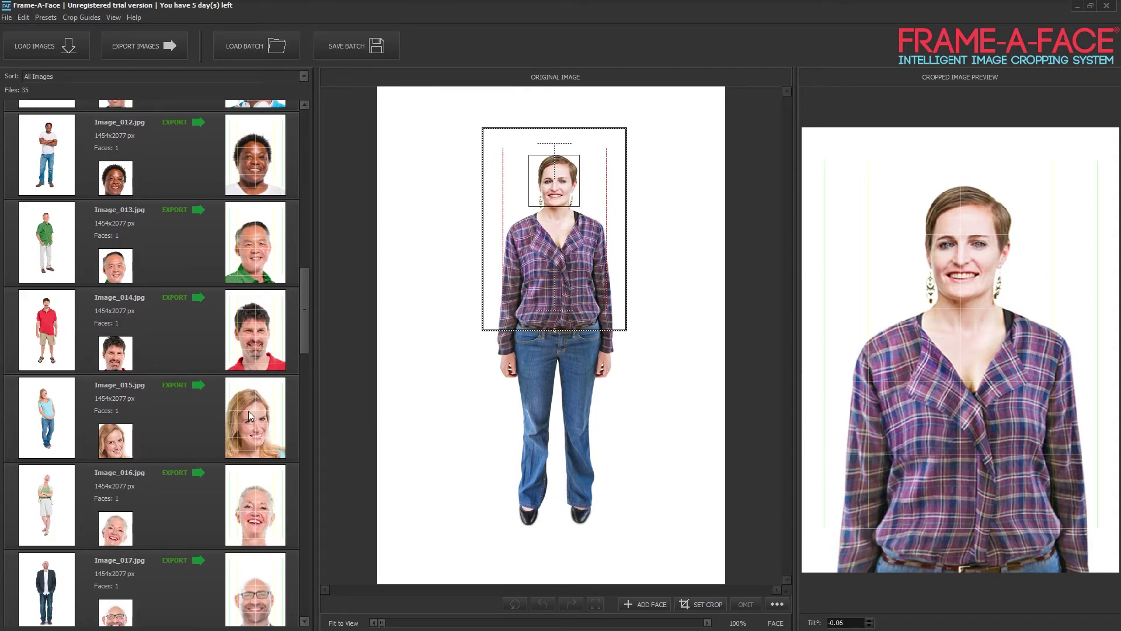
# Step: Shift the face crop boxes on Image_015 and Image_021 to centre each face
pyautogui.click(212, 429)
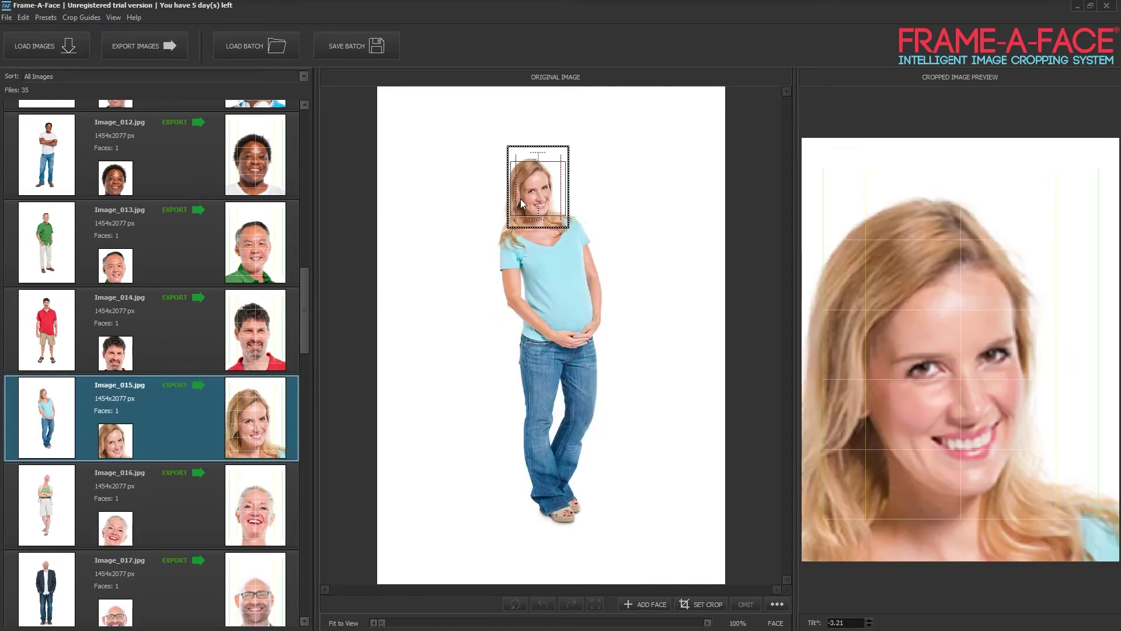
pyautogui.click(556, 151)
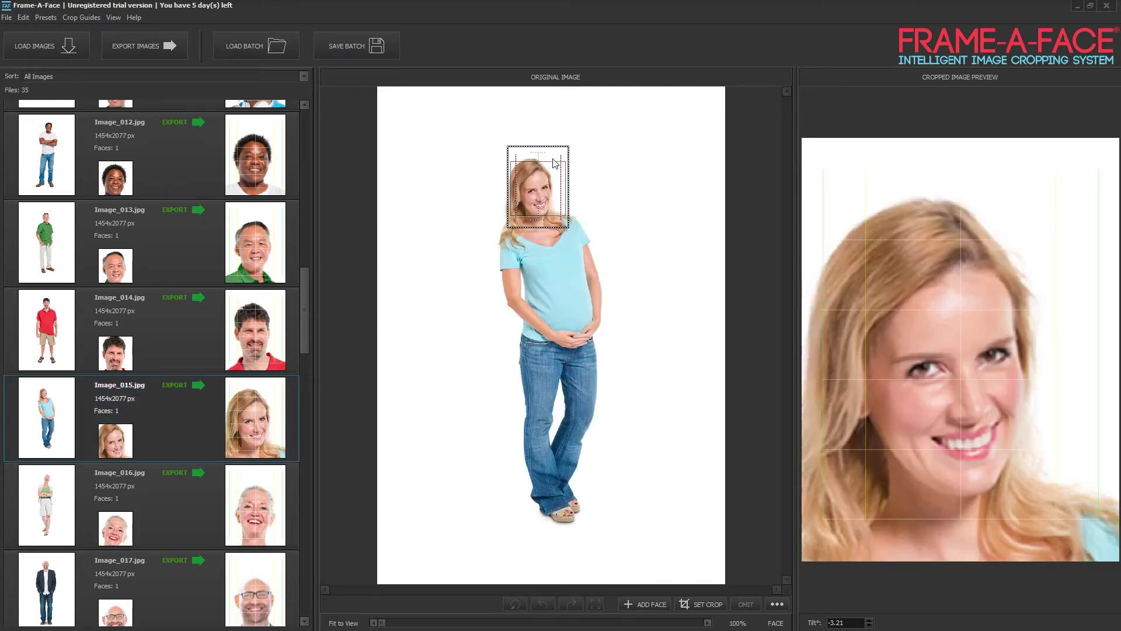
pyautogui.moveTo(555, 177); pyautogui.dragTo(544, 188)
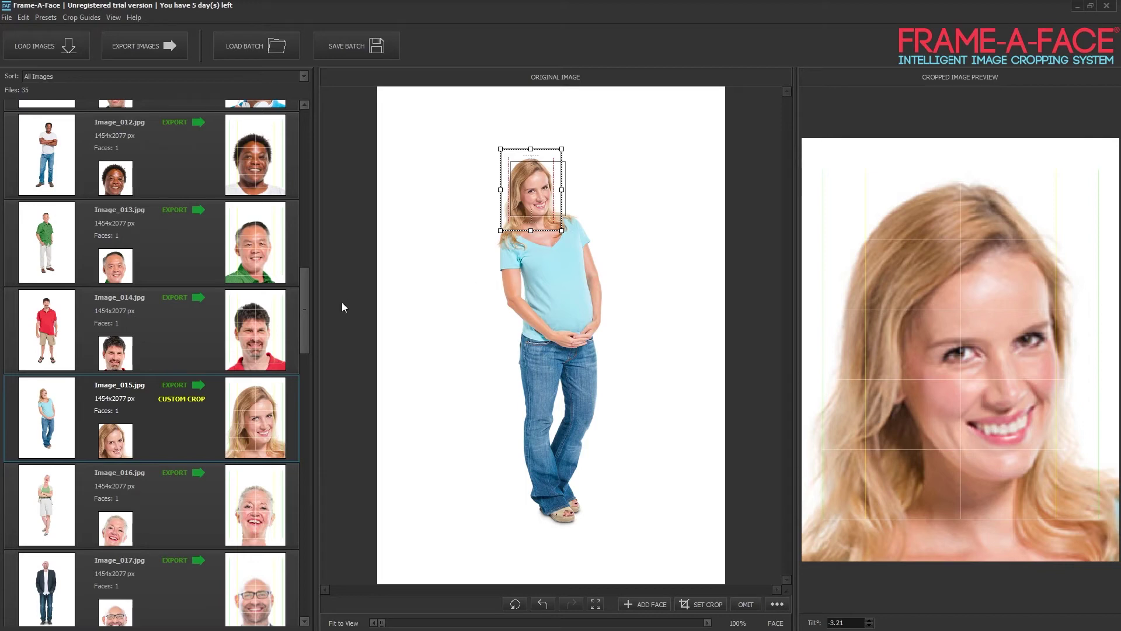
pyautogui.moveTo(302, 333); pyautogui.dragTo(317, 429)
pyautogui.click(268, 378)
pyautogui.moveTo(555, 199); pyautogui.dragTo(565, 200)
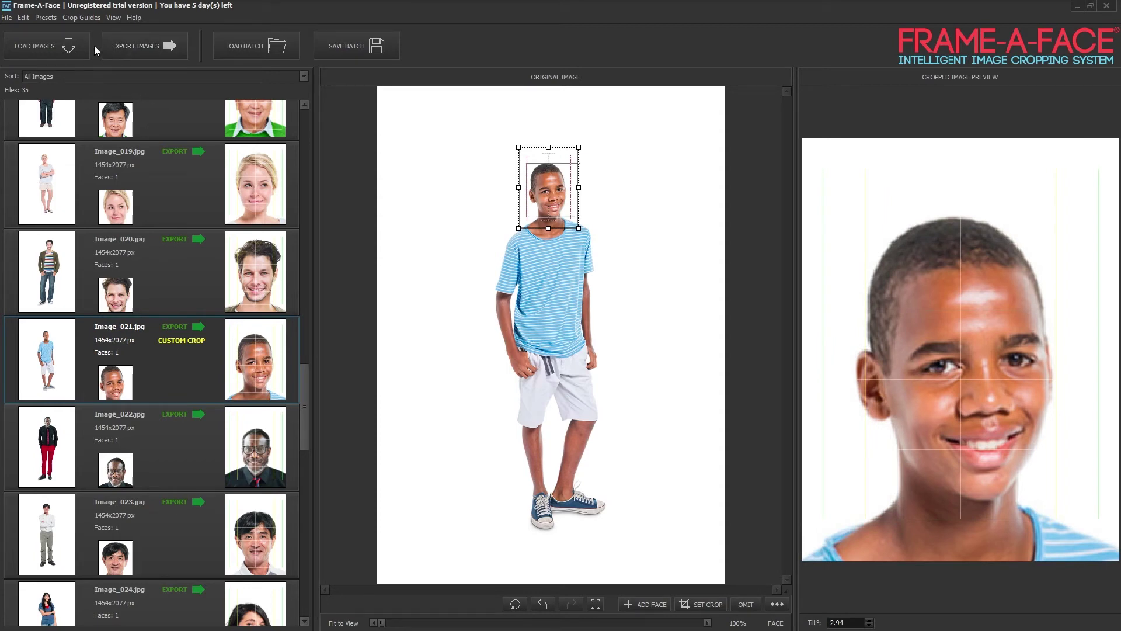
# Step: Set the top crop guide to 1/2 inch and lower Image_022's crop box slightly
pyautogui.click(82, 17)
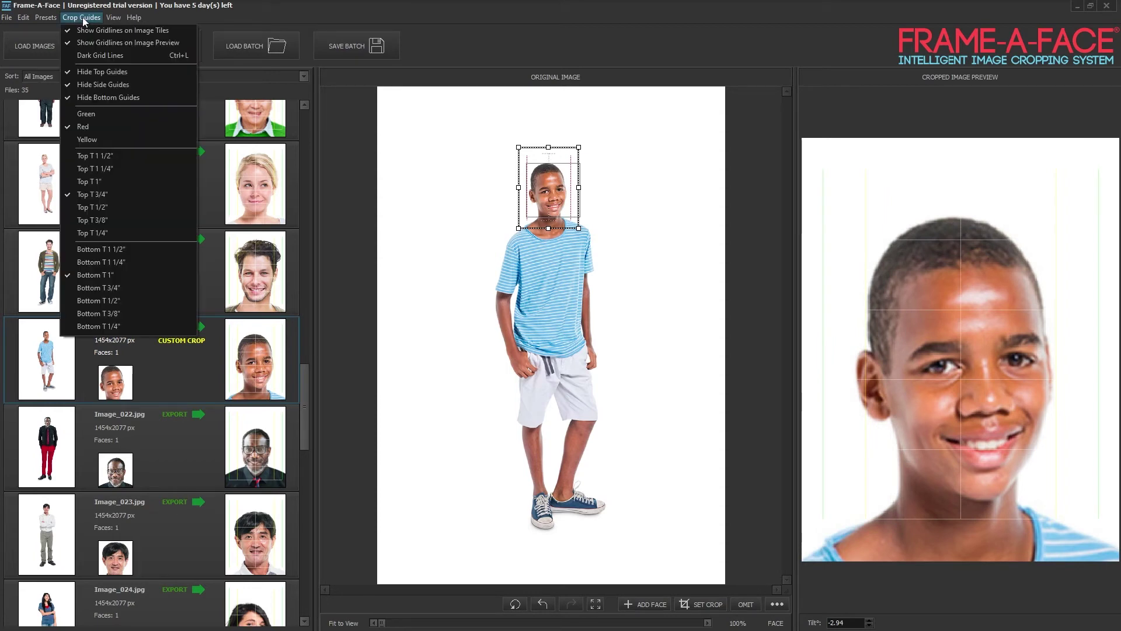
pyautogui.click(128, 203)
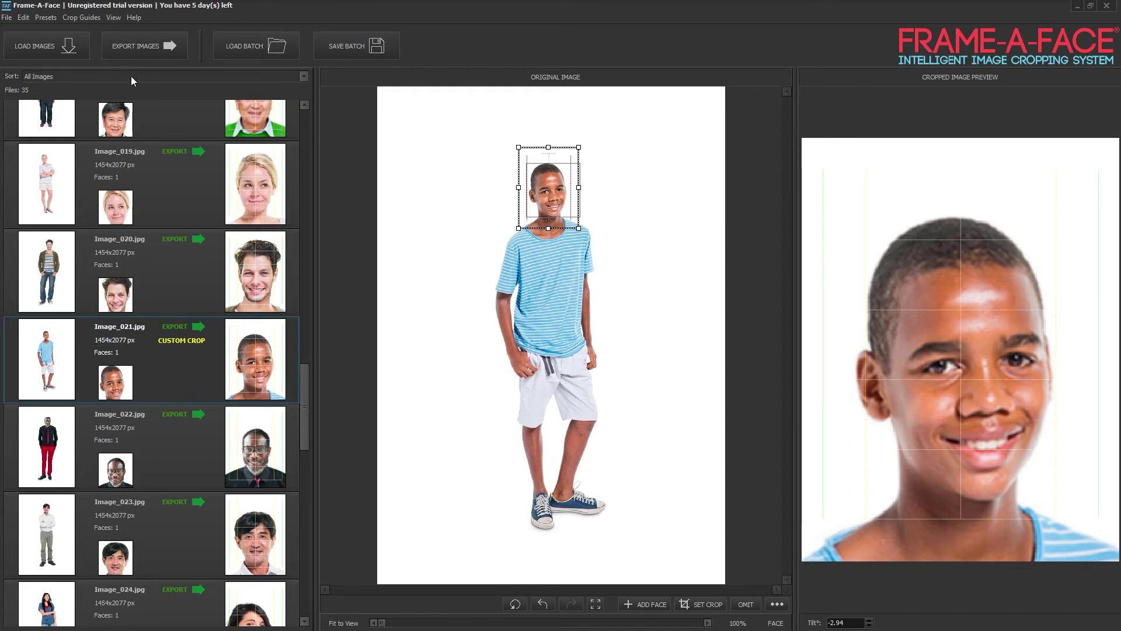
pyautogui.click(82, 16)
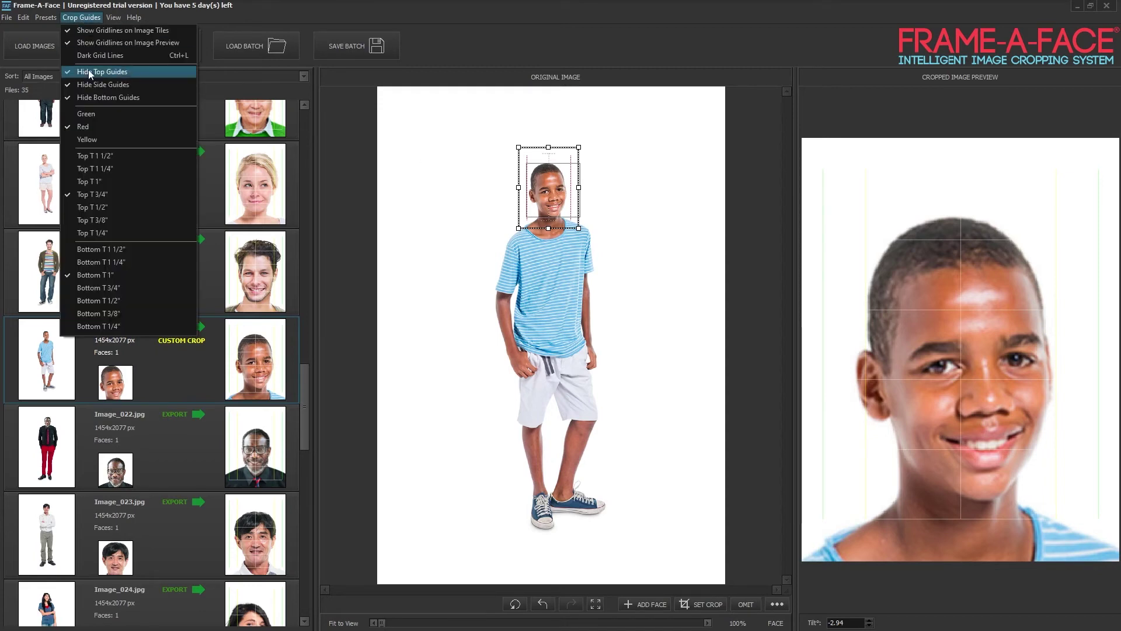
pyautogui.click(128, 204)
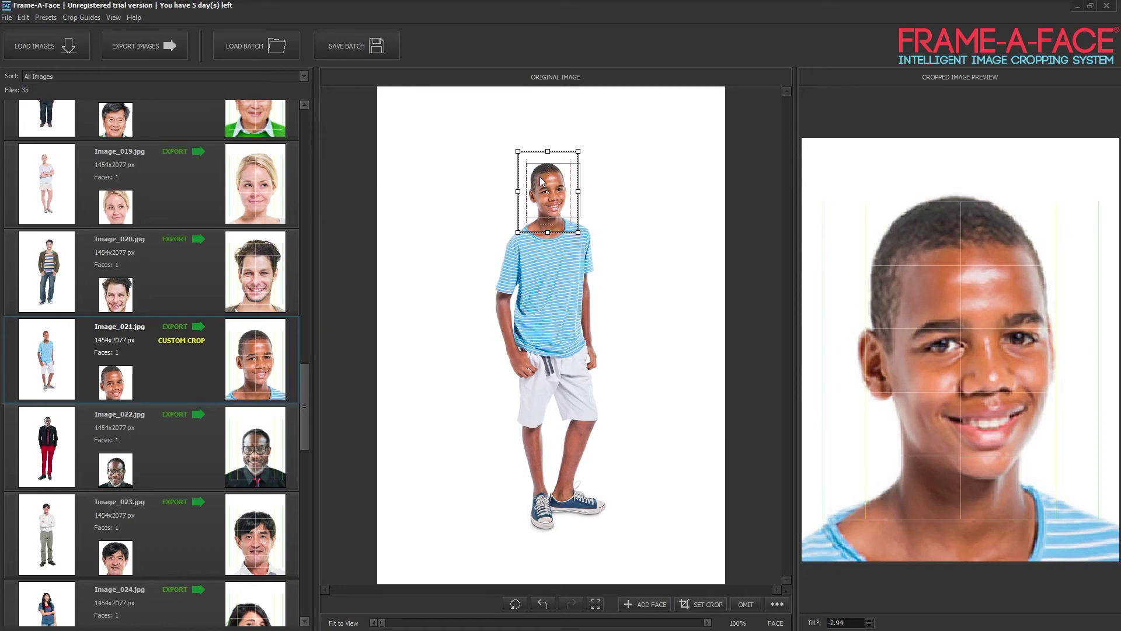
pyautogui.press('Down')
pyautogui.moveTo(571, 180); pyautogui.dragTo(574, 194)
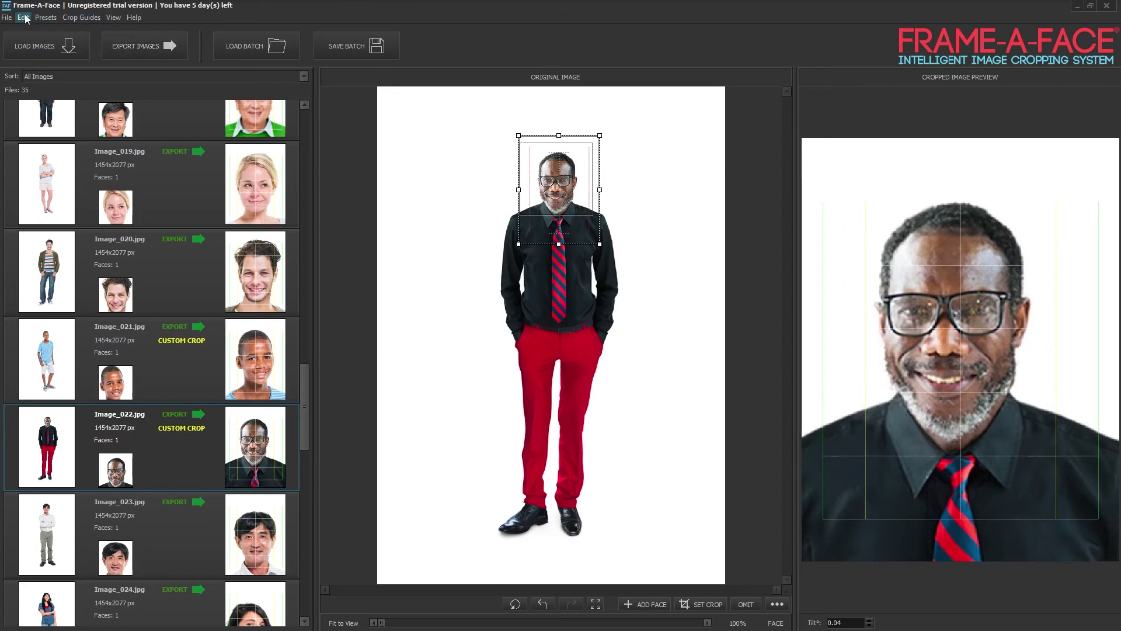
# Step: Create a new 'Export A' folder inside Frameface > Exports from the export dialog
pyautogui.click(168, 47)
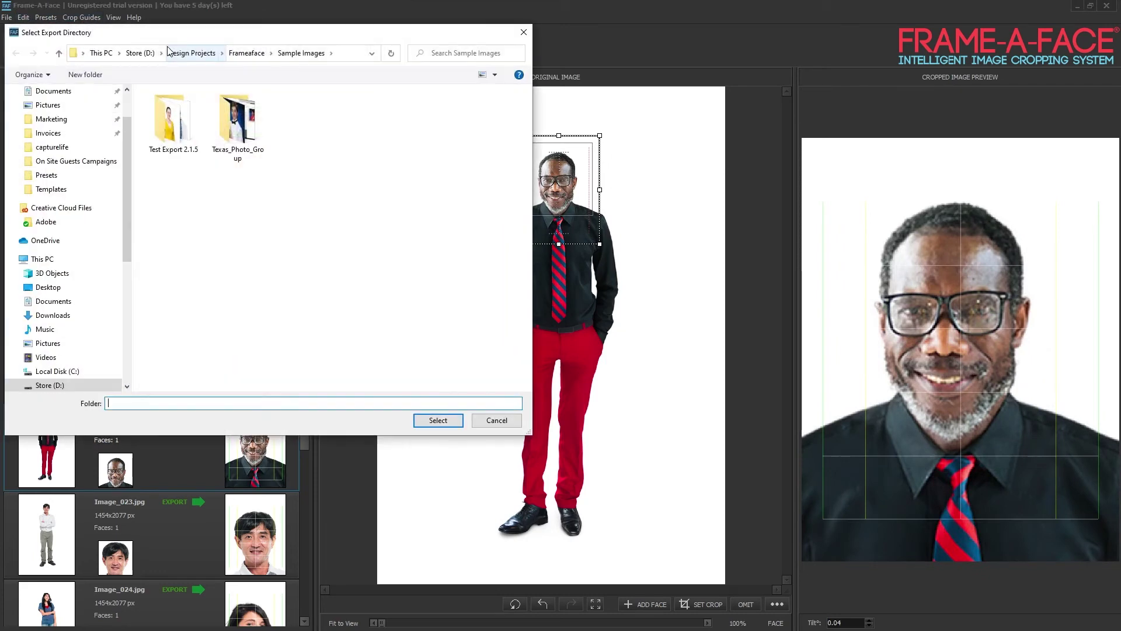
pyautogui.click(245, 57)
pyautogui.doubleClick(196, 162)
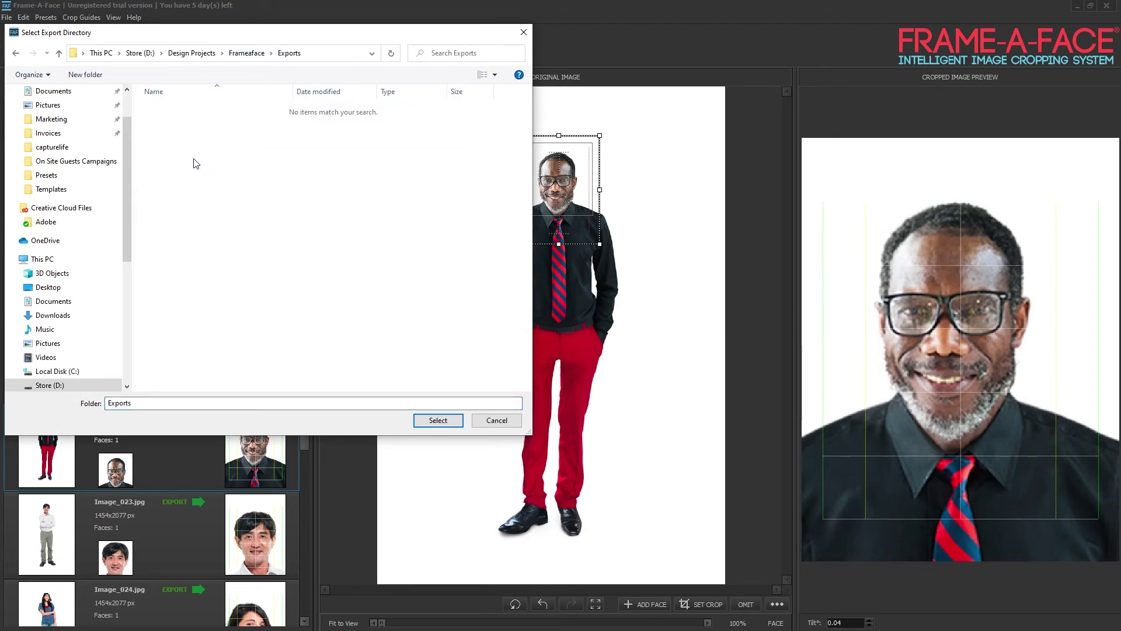
pyautogui.rightClick(183, 161)
pyautogui.moveTo(151, 322)
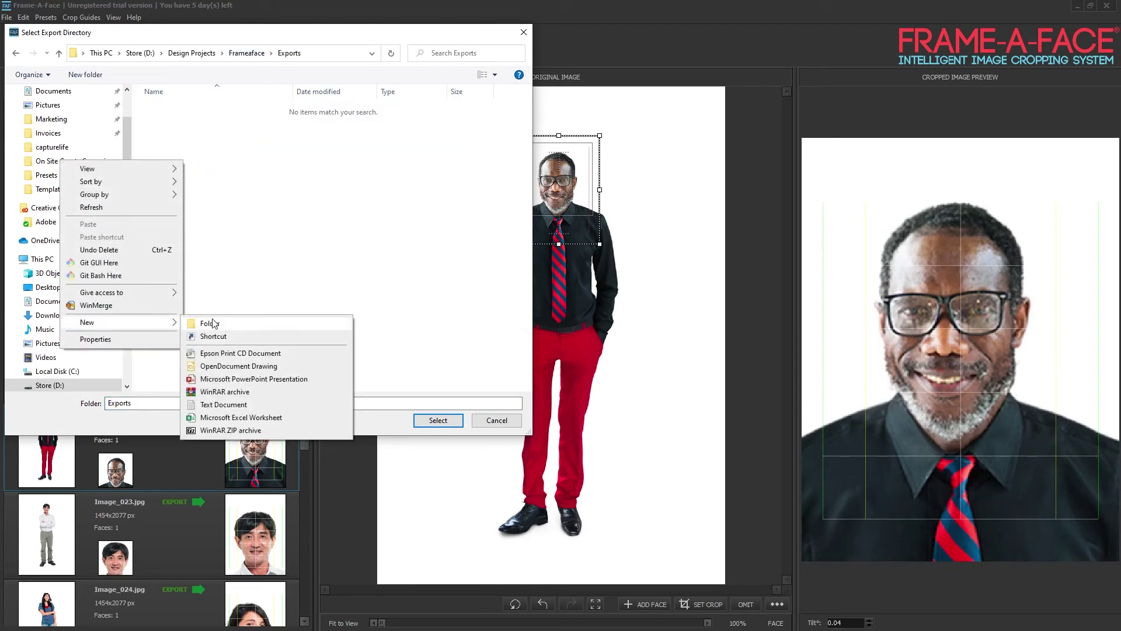
pyautogui.click(208, 323)
pyautogui.write('Expor')
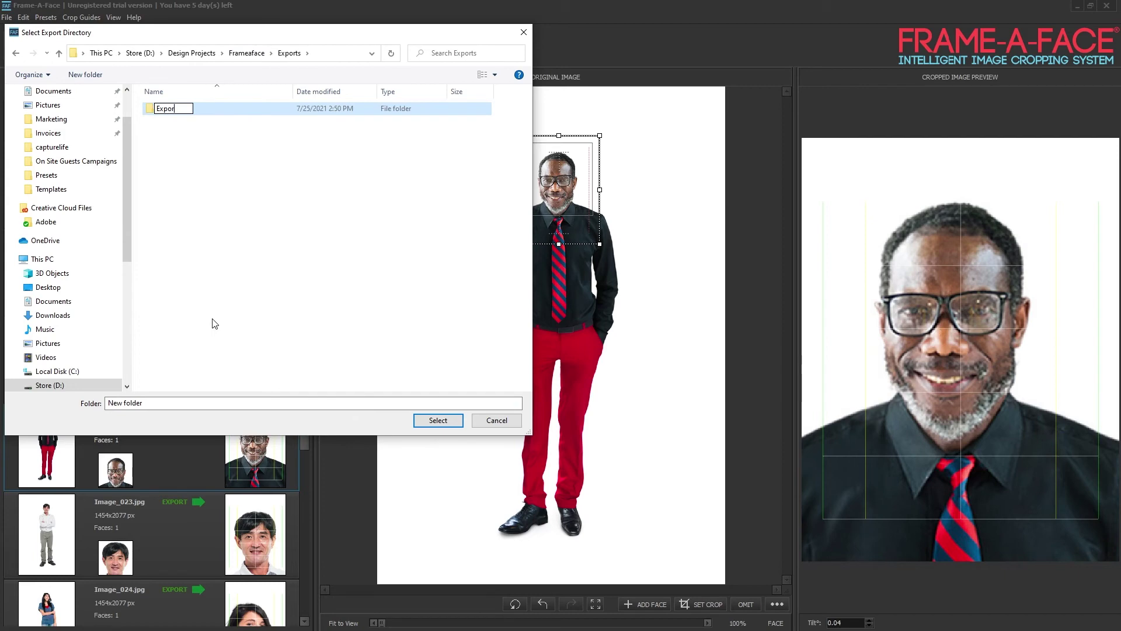
pyautogui.write('t A')
pyautogui.click(179, 112)
# Step: Export the cropped headshots into the Export A folder
pyautogui.doubleClick(178, 112)
pyautogui.click(430, 420)
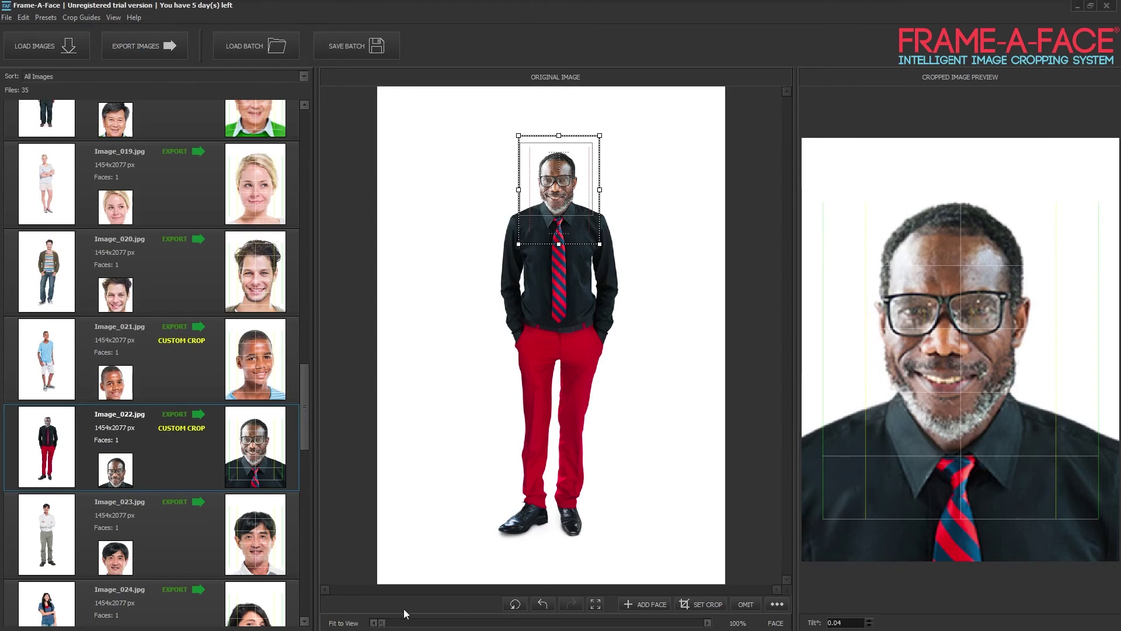
pyautogui.hotkey('alt', 'Tab')
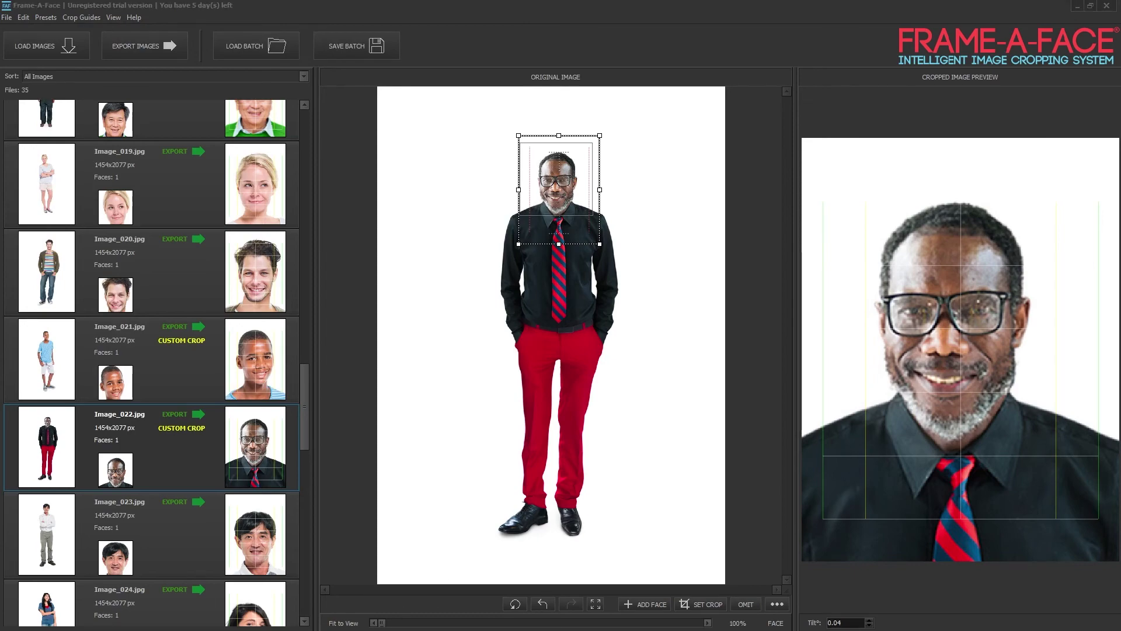
# Step: Navigate File Explorer to Frameface > Exports > Export A
pyautogui.click(529, 142)
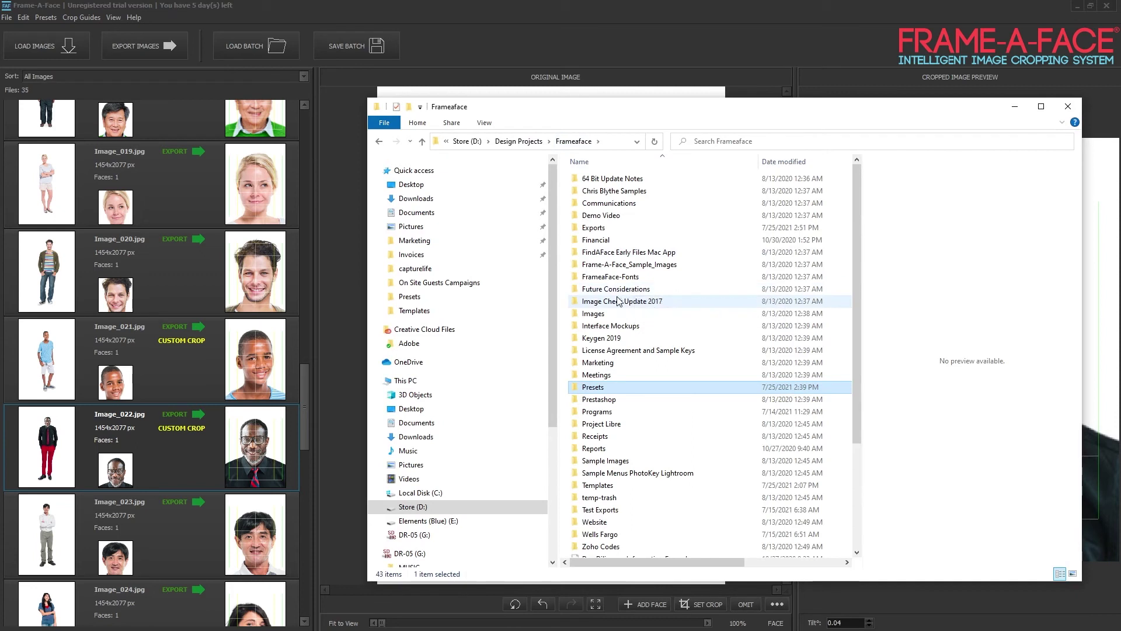
pyautogui.doubleClick(610, 228)
pyautogui.doubleClick(596, 178)
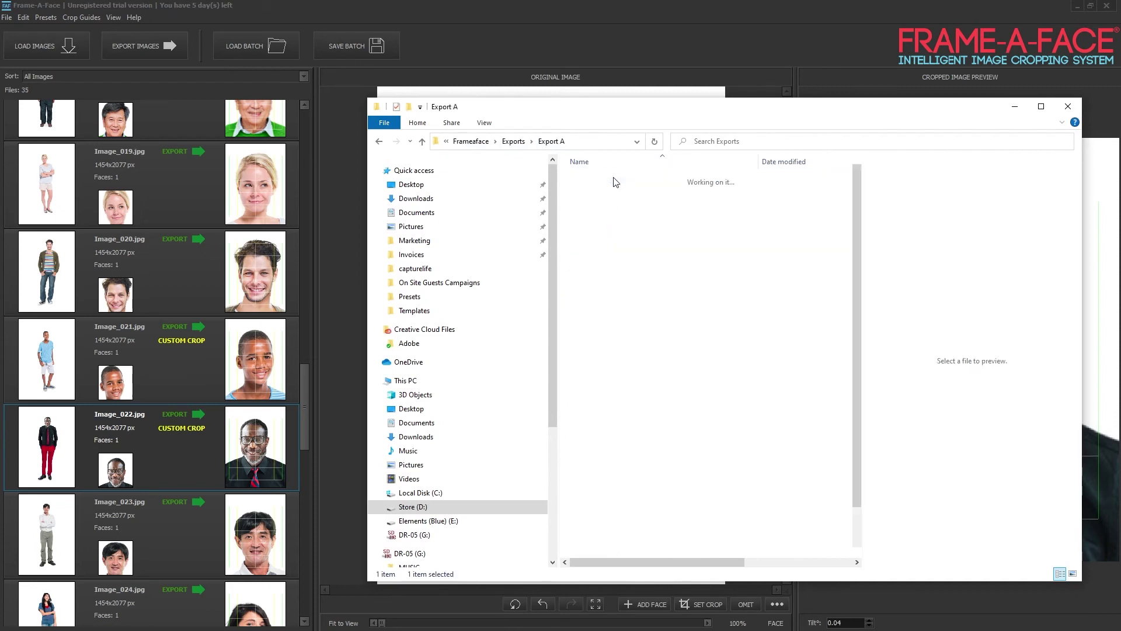
# Step: Preview the exported headshots Image_007, 011, 010, 014, 015, 019 and 018
pyautogui.click(749, 270)
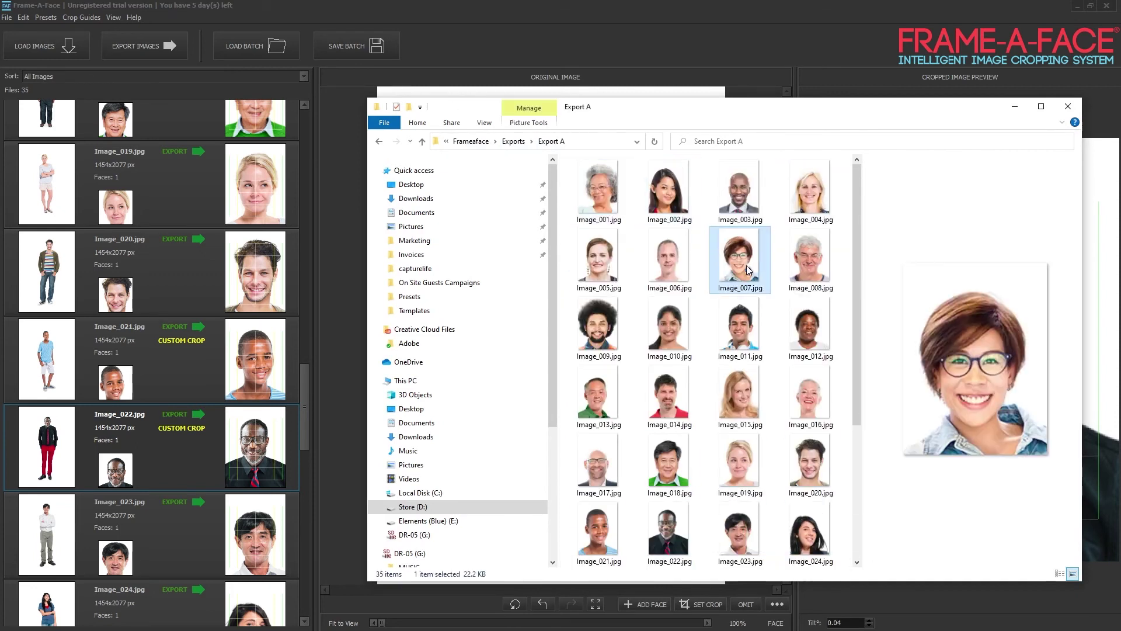
pyautogui.click(730, 312)
pyautogui.click(677, 338)
pyautogui.click(671, 398)
pyautogui.click(746, 404)
pyautogui.click(754, 467)
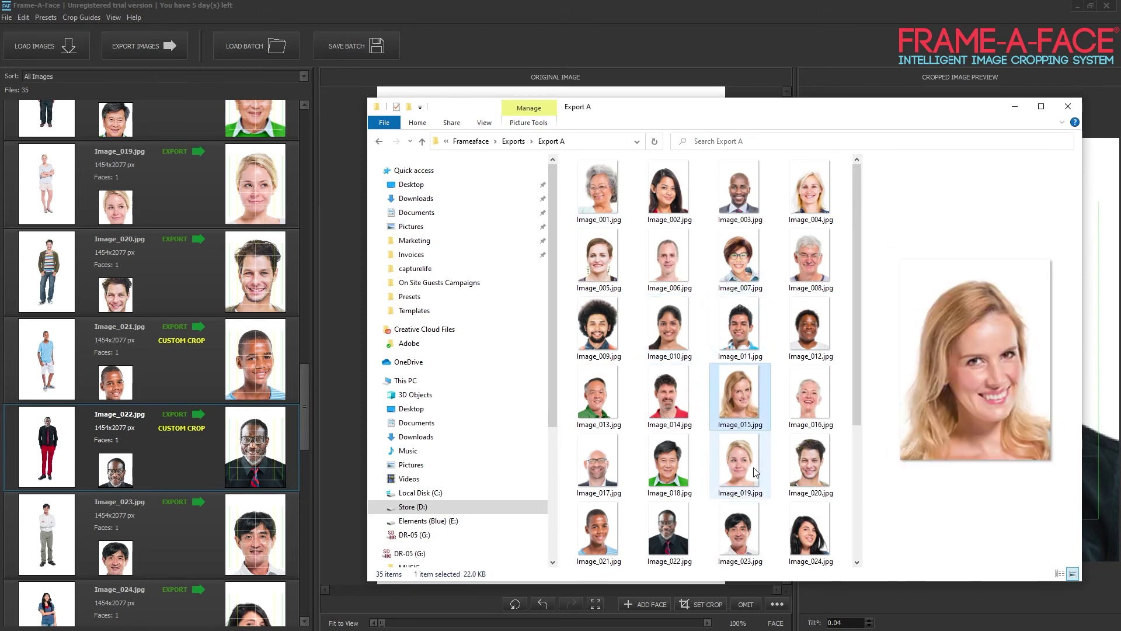
pyautogui.click(669, 462)
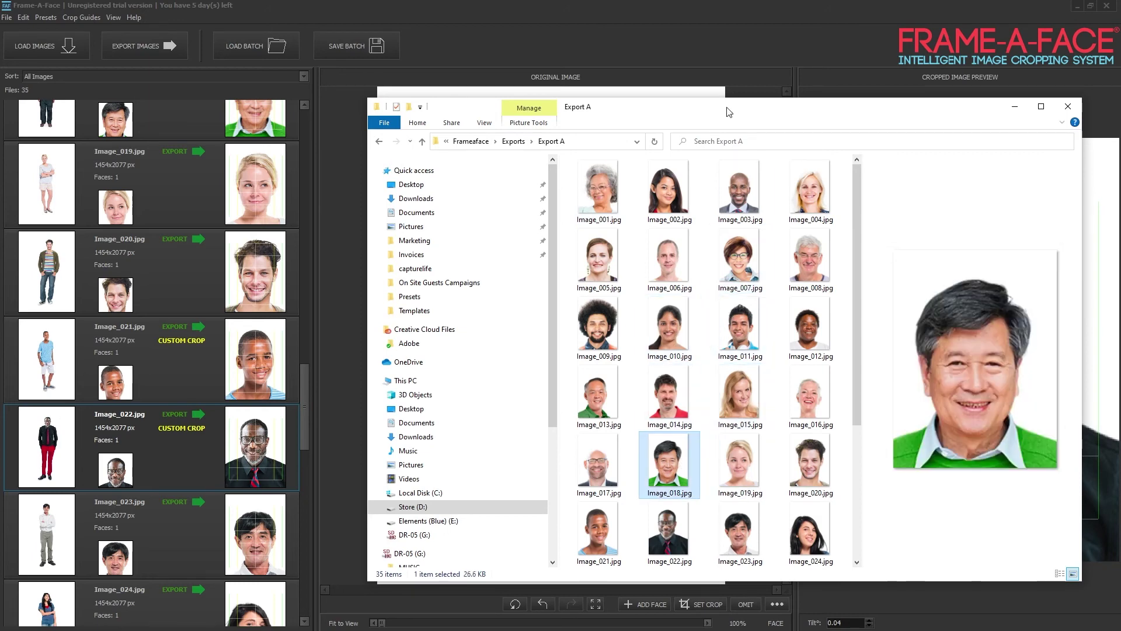
# Step: Move the window and preview Image_019, Image_020 and the custom-cropped Image_022
pyautogui.moveTo(733, 108); pyautogui.dragTo(574, 71)
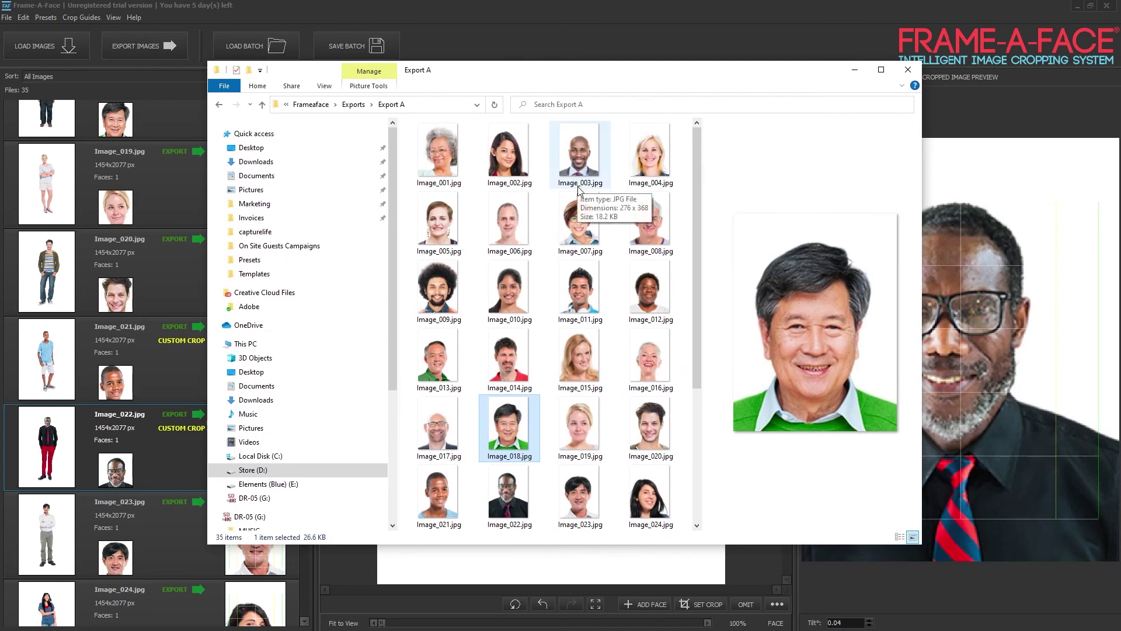
pyautogui.click(577, 416)
pyautogui.click(644, 413)
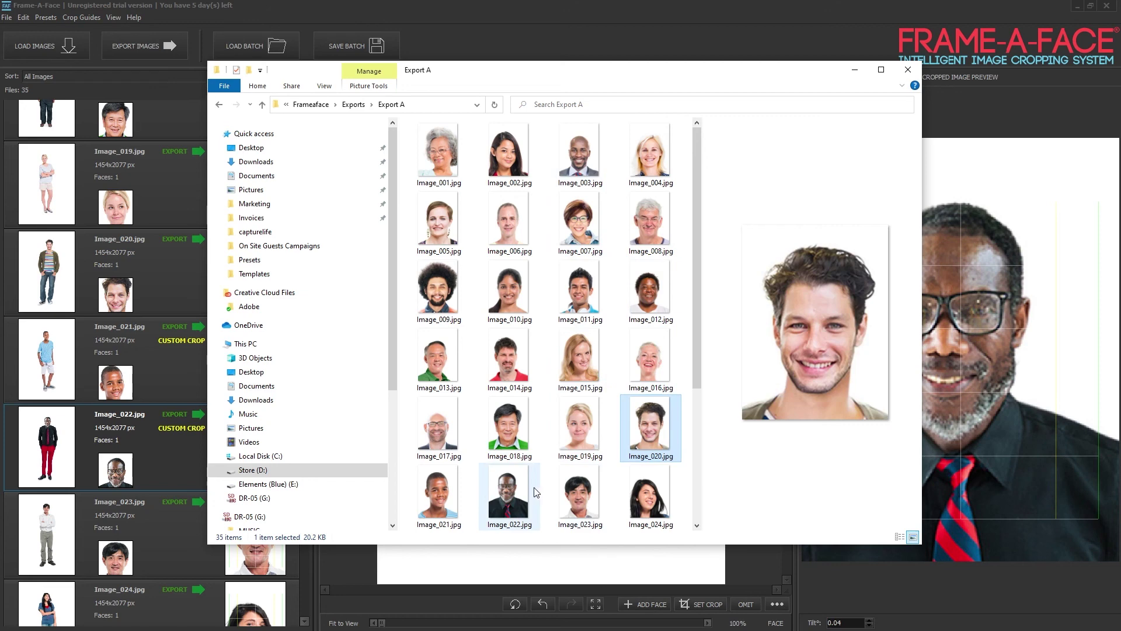
pyautogui.click(525, 490)
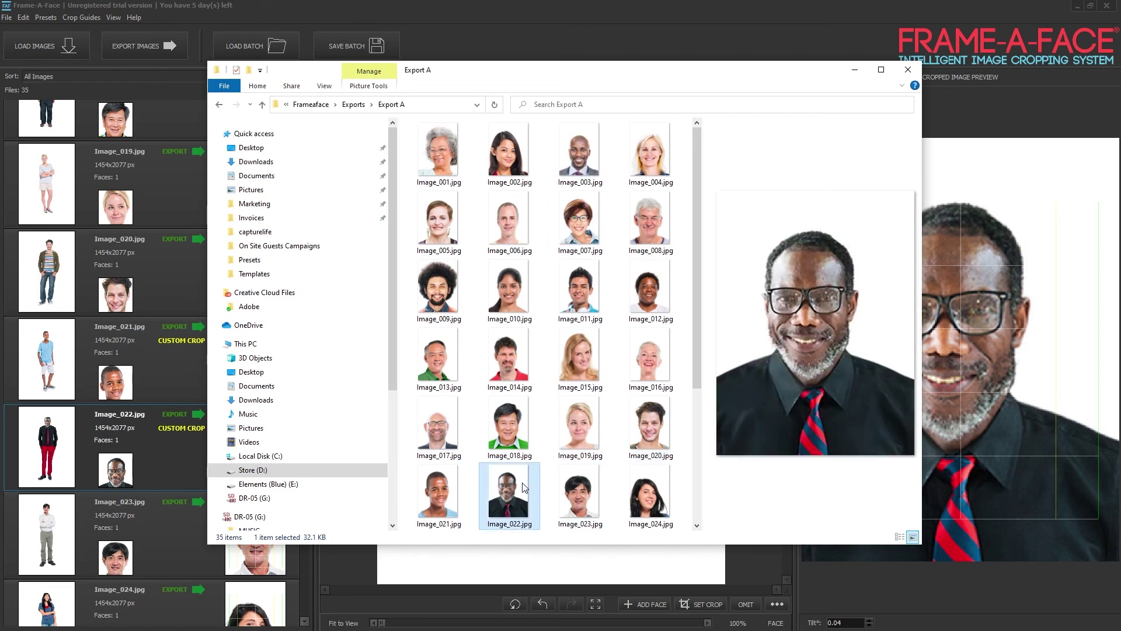